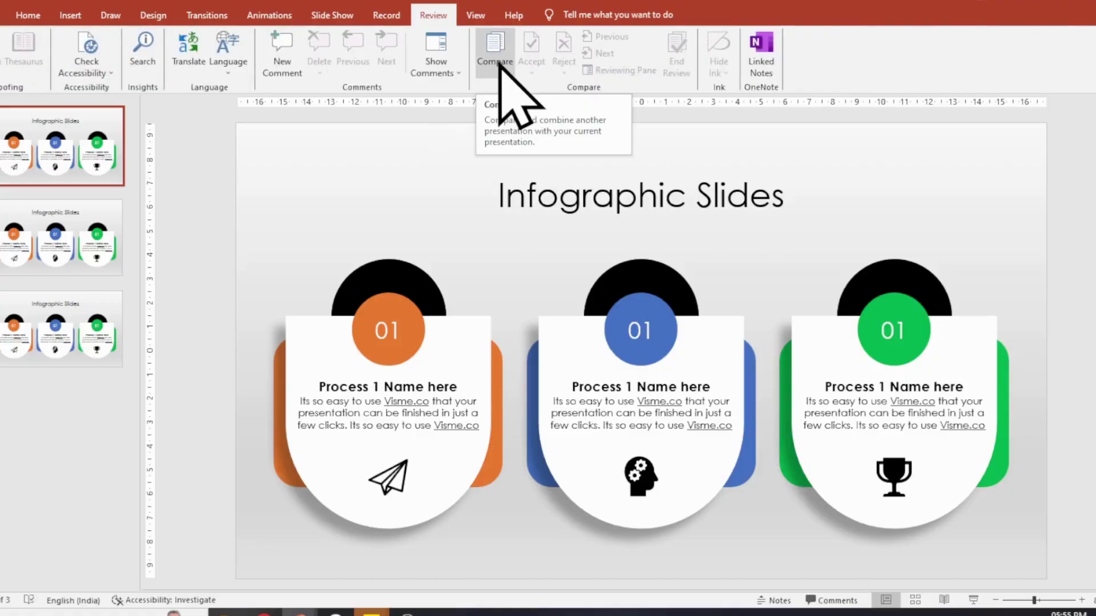
# Compare the deck with the presentation in Downloads\Test
pyautogui.click(500, 65)
pyautogui.click(29, 140)
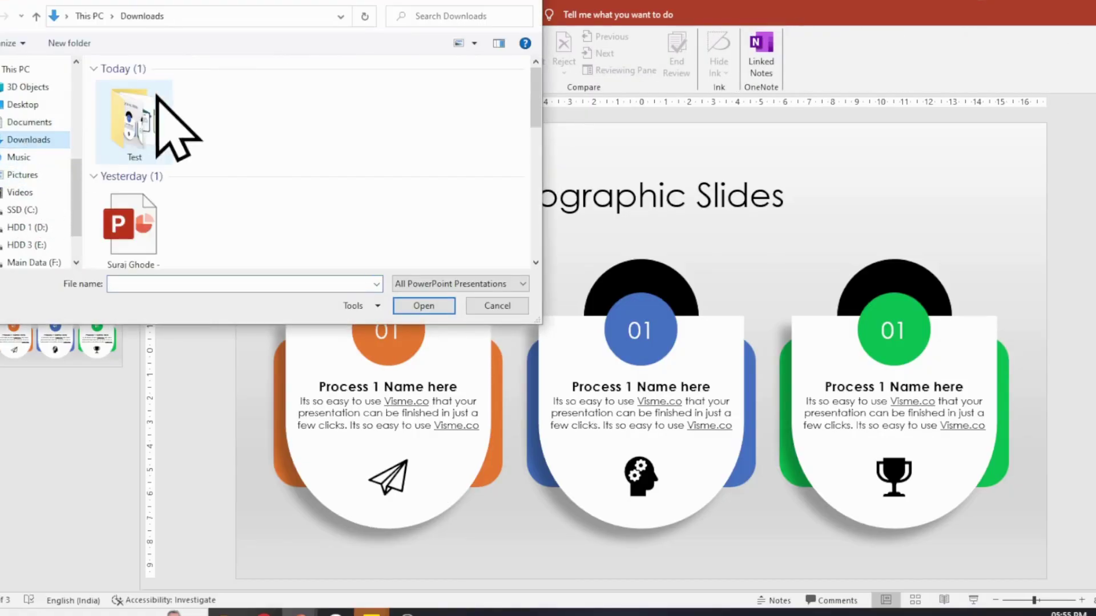
pyautogui.doubleClick(129, 122)
pyautogui.doubleClick(135, 87)
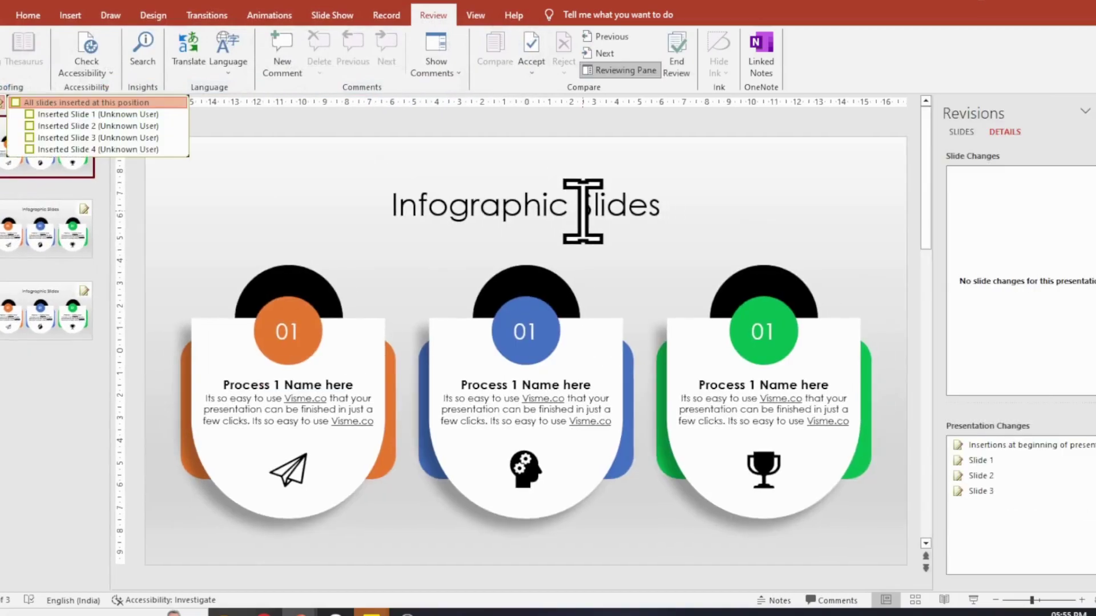
# Accept the inserted STEPS slide and sticky-note slide revisions
pyautogui.click(75, 115)
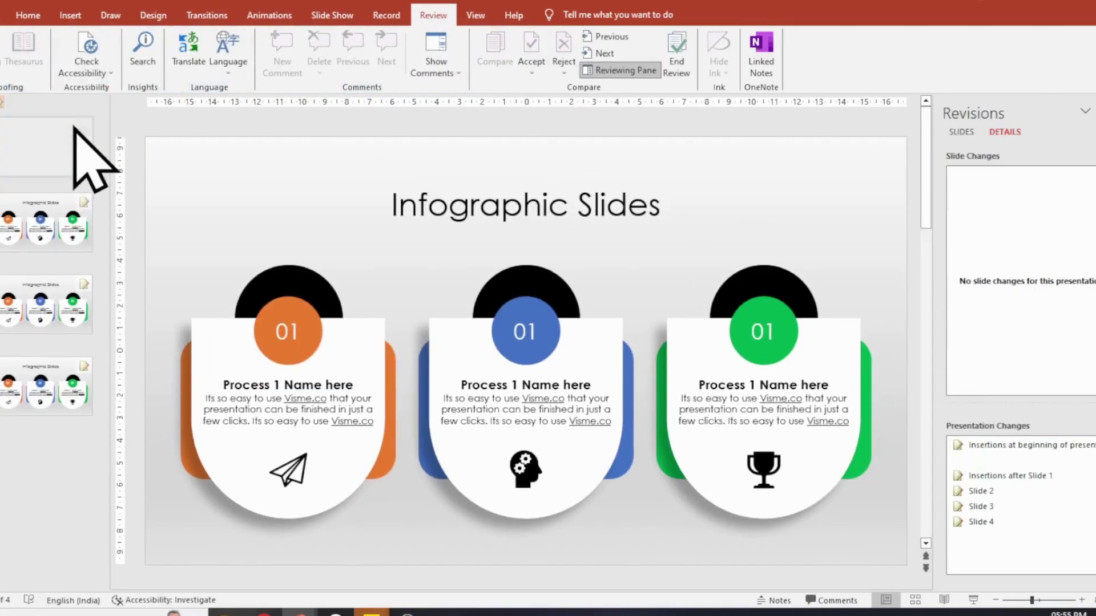
pyautogui.click(84, 290)
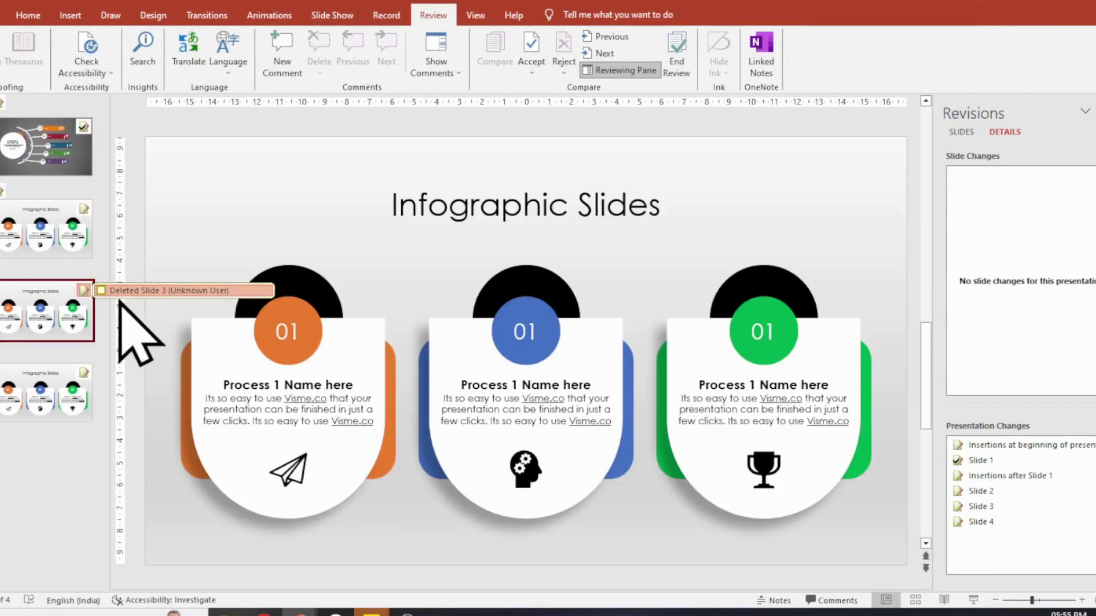
pyautogui.click(76, 268)
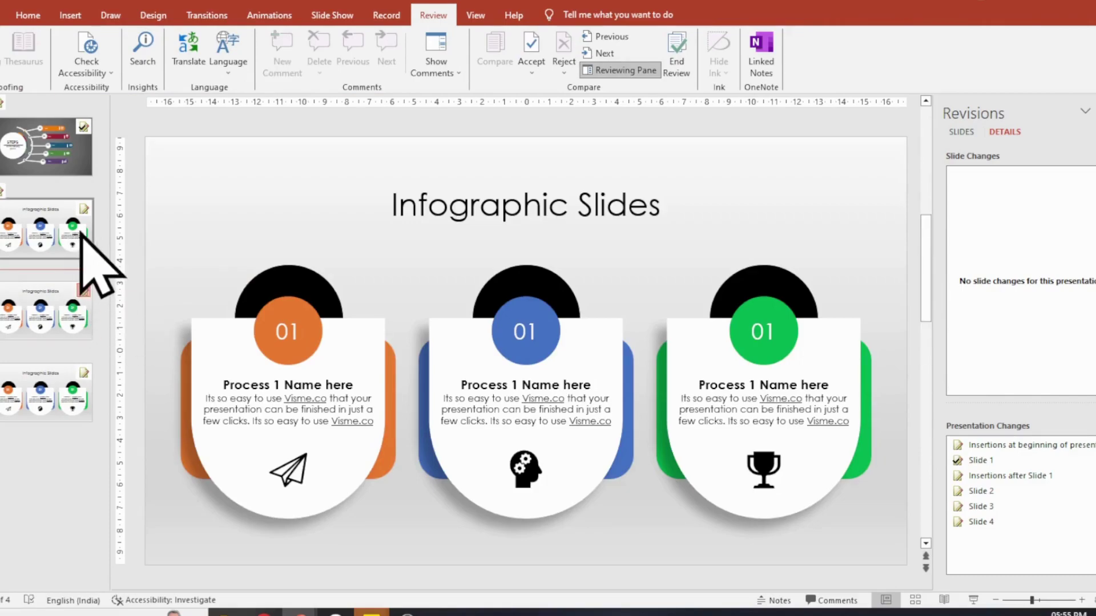
pyautogui.click(5, 192)
pyautogui.click(98, 215)
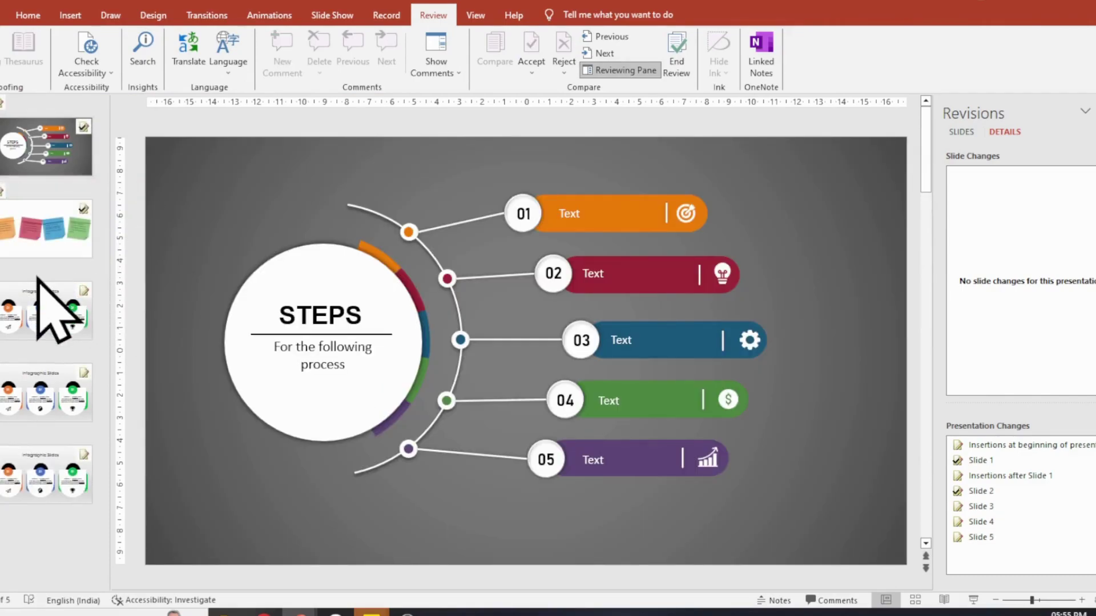
# Move the sticky-note slide to the end of the deck
pyautogui.click(42, 335)
pyautogui.moveTo(47, 249); pyautogui.dragTo(51, 513)
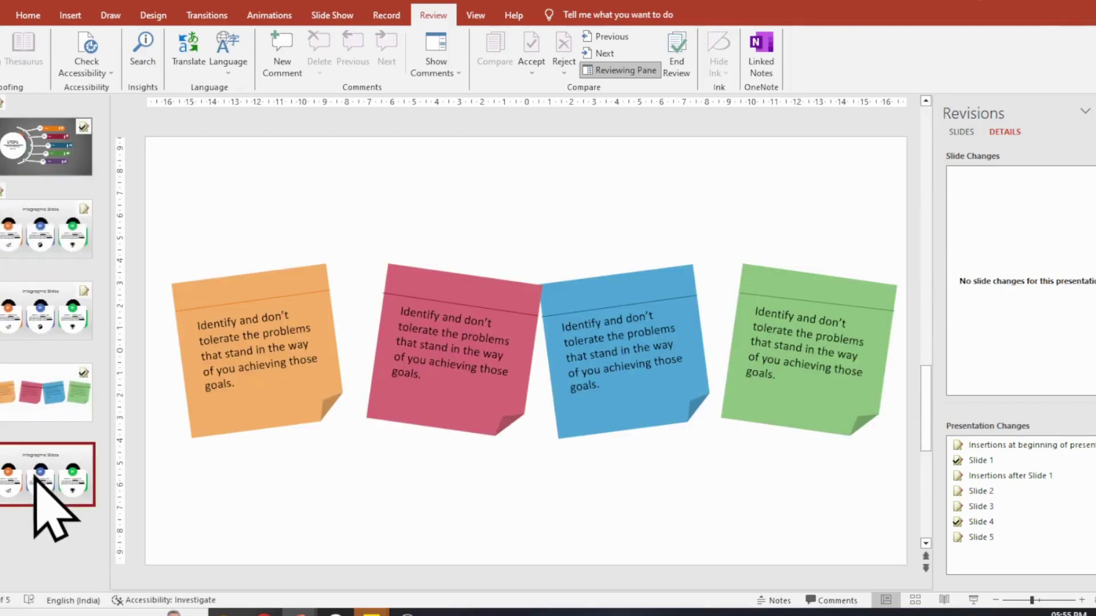
pyautogui.moveTo(34, 476); pyautogui.dragTo(77, 347)
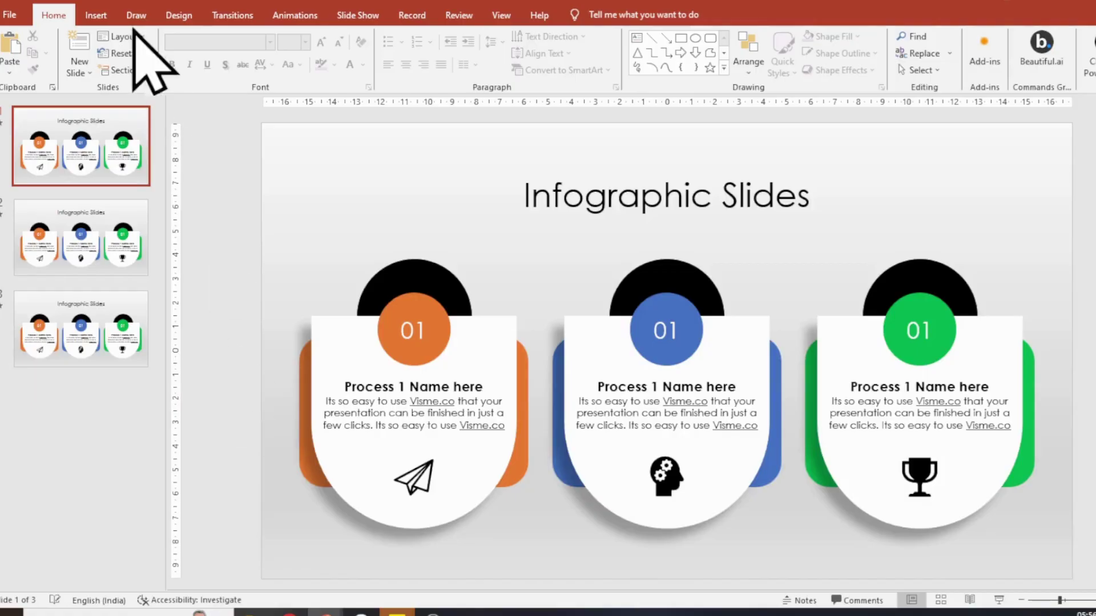
# Insert slides from Downloads\Test\Digitley via Slides from Outline, with All Files shown
pyautogui.click(95, 16)
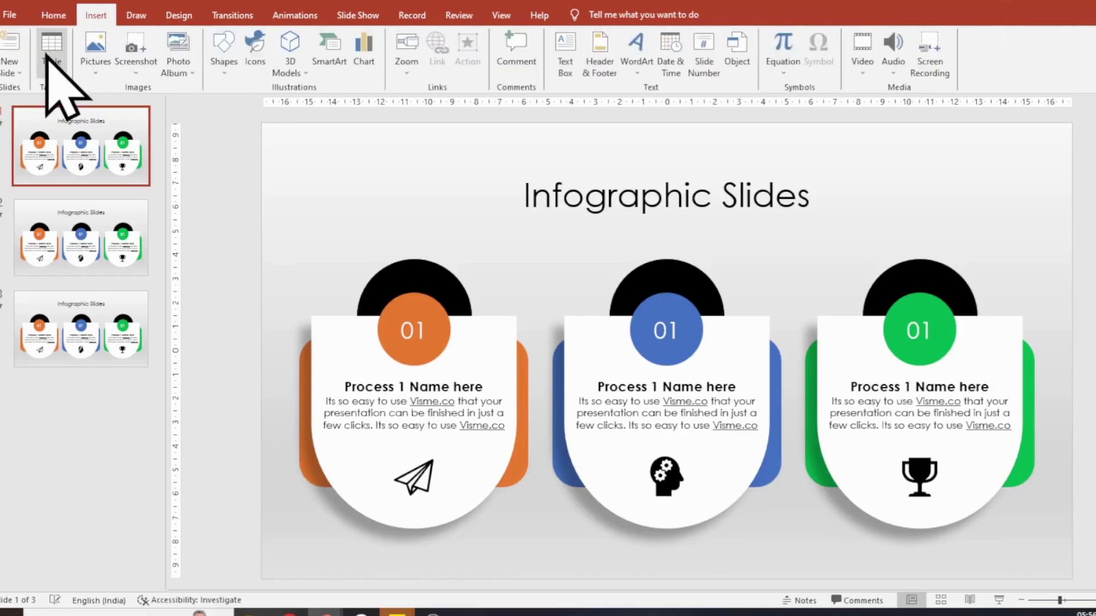
pyautogui.click(16, 62)
pyautogui.click(75, 334)
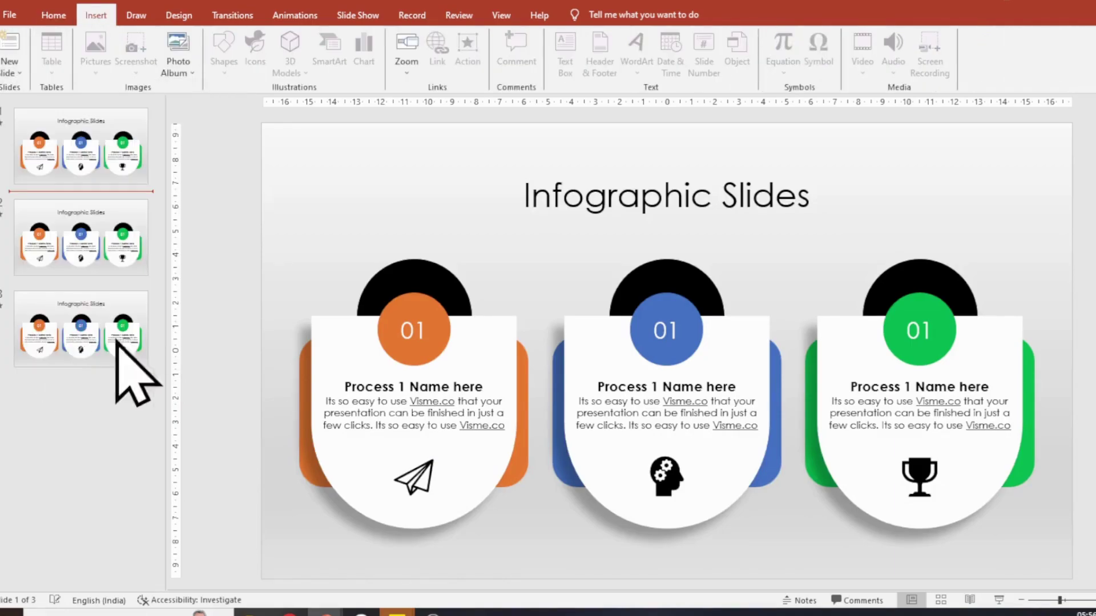
pyautogui.click(461, 285)
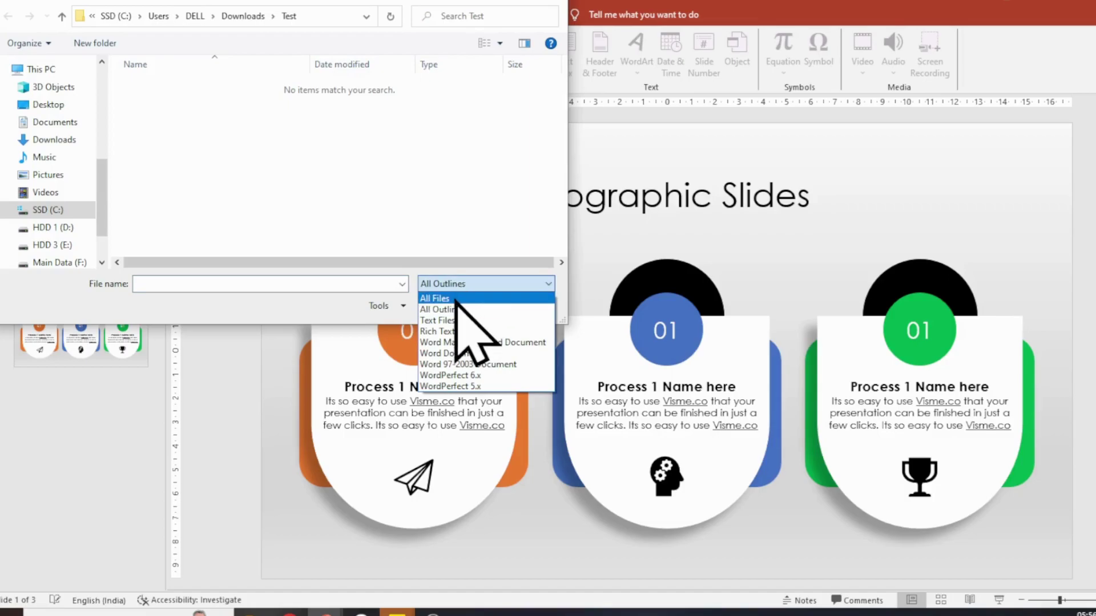
pyautogui.click(458, 299)
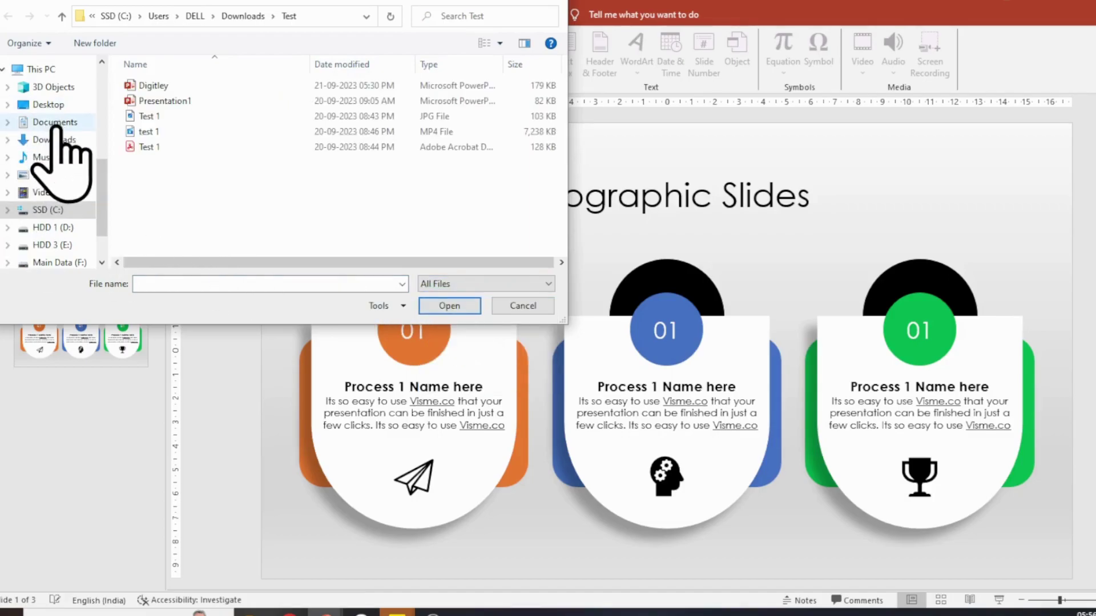
pyautogui.click(53, 139)
pyautogui.doubleClick(240, 150)
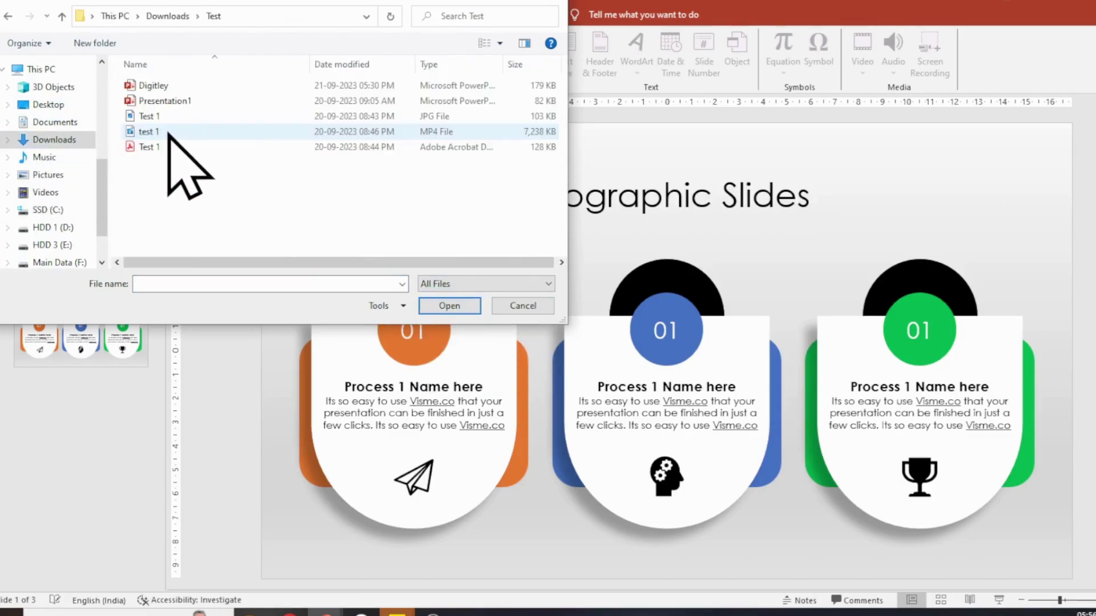
pyautogui.doubleClick(167, 87)
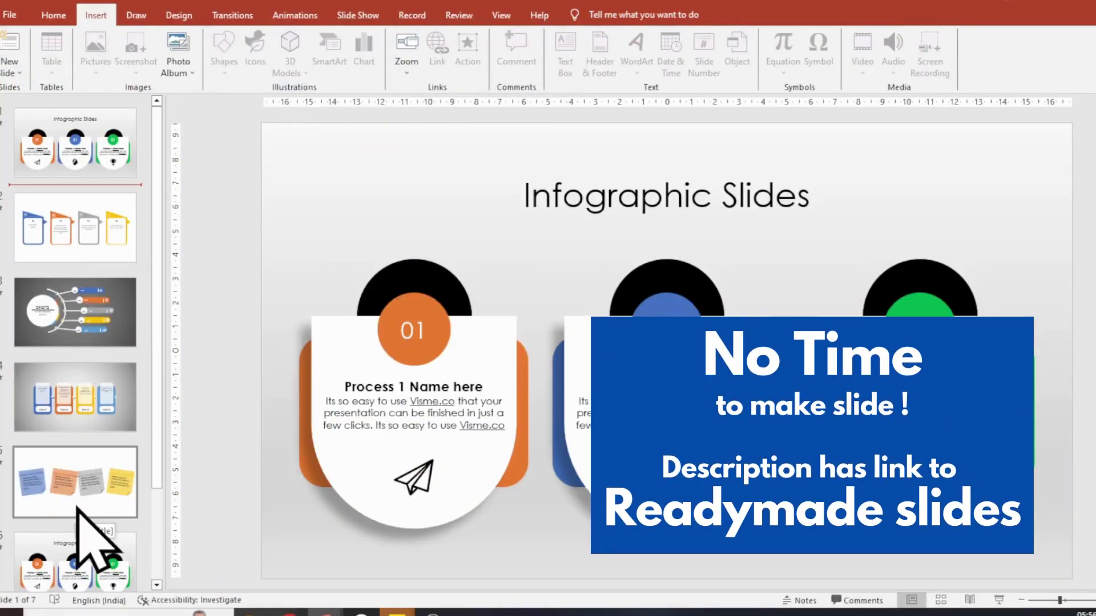
pyautogui.moveTo(92, 493)
pyautogui.mouseDown()
pyautogui.moveTo(84, 355)
pyautogui.moveTo(123, 325)
pyautogui.mouseUp()
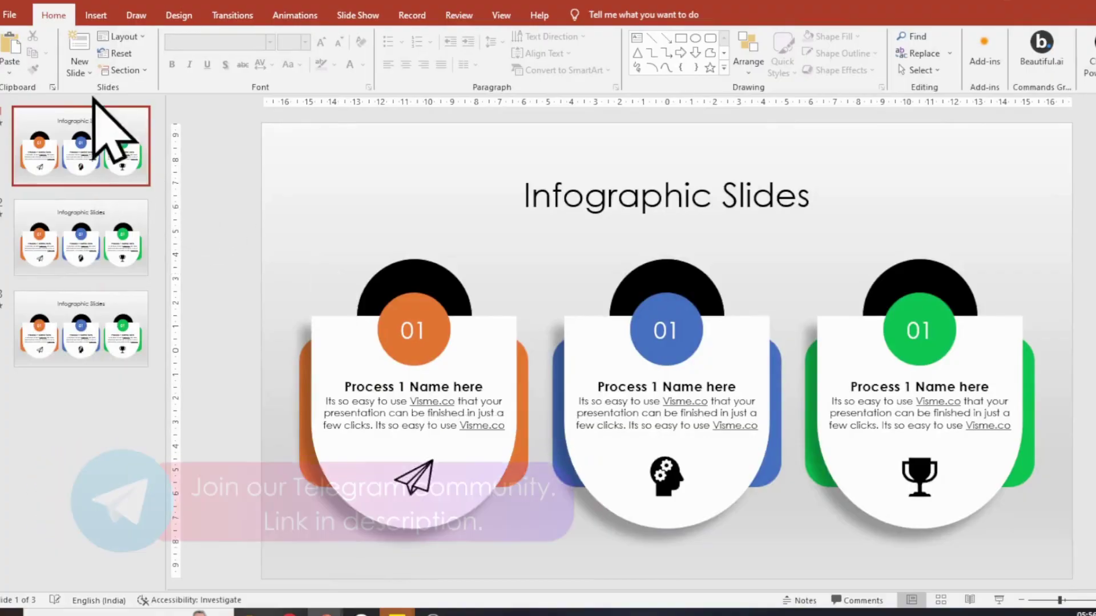
# Load the Digitley presentation's slides into the Reuse Slides pane
pyautogui.click(96, 15)
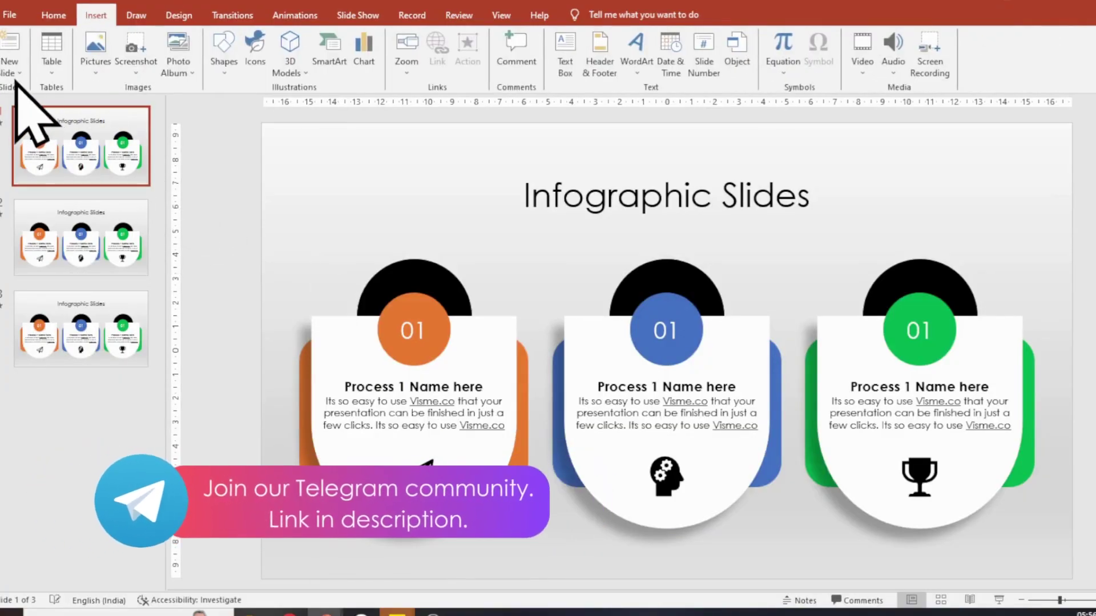
pyautogui.click(18, 76)
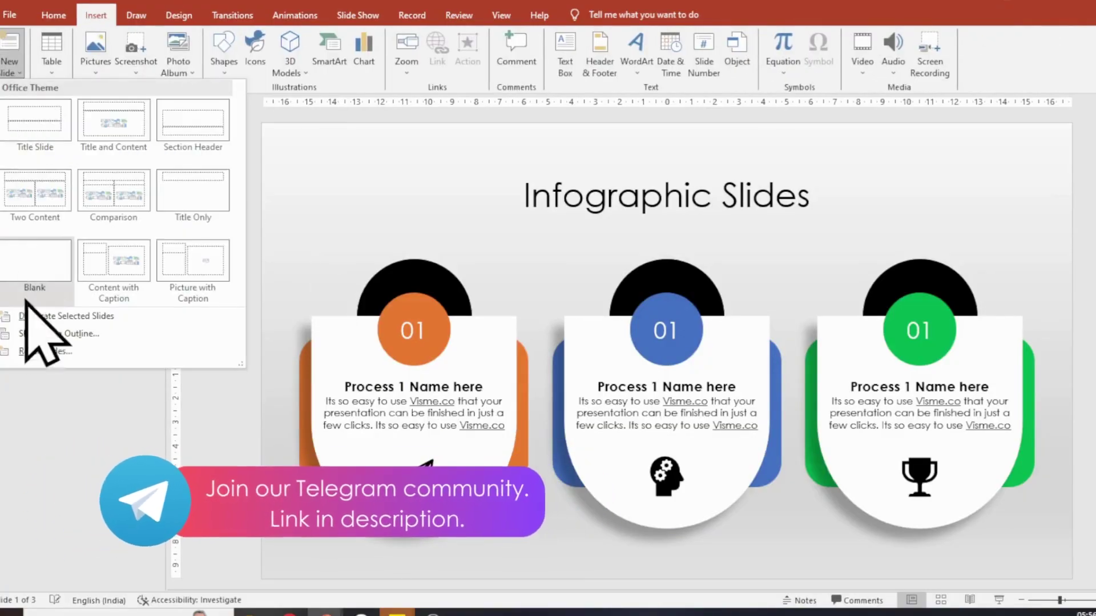
pyautogui.click(41, 351)
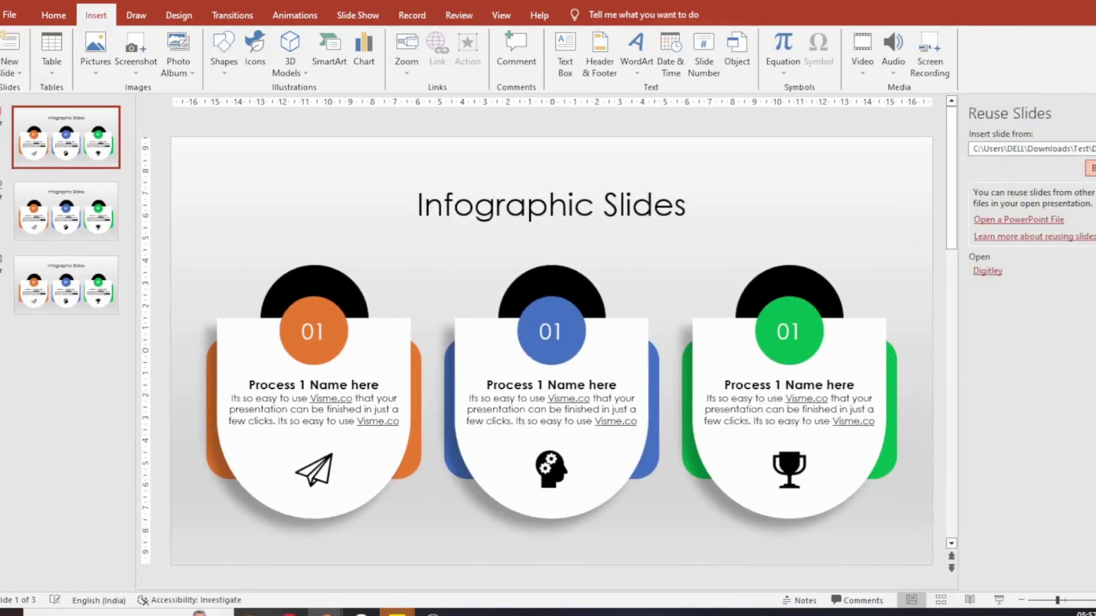
pyautogui.click(52, 139)
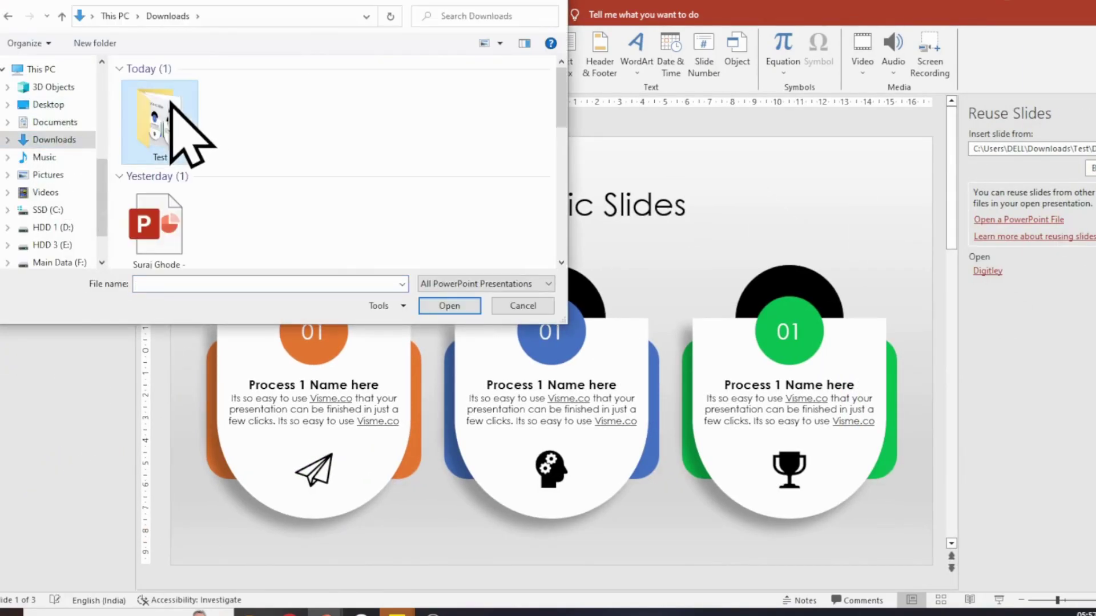
pyautogui.doubleClick(170, 102)
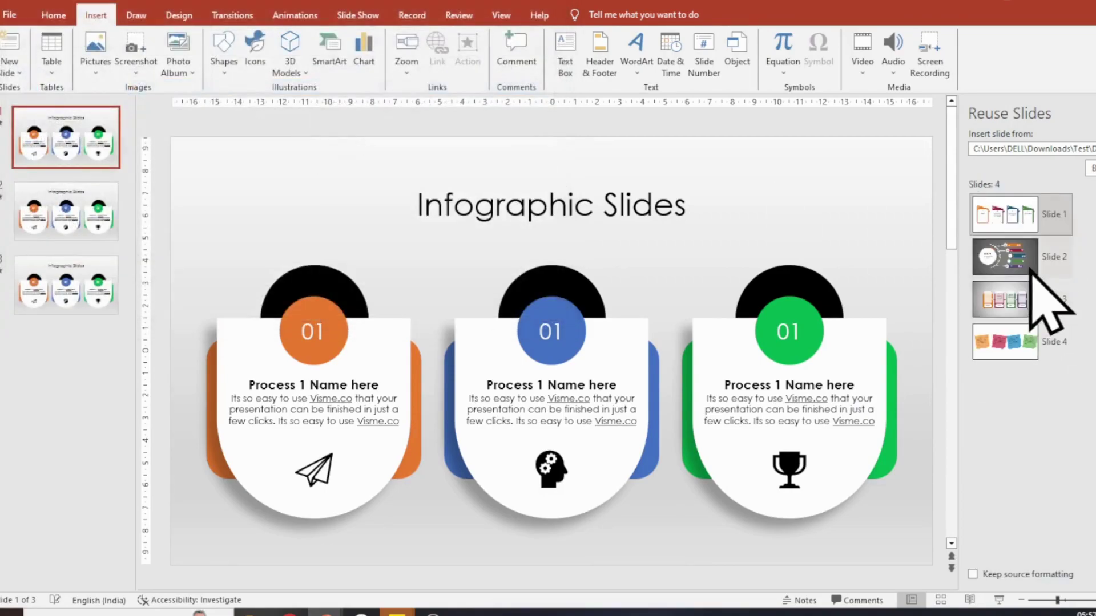
# Insert four process cards after slide 1, step cards after slide 3, sticky-note last
pyautogui.click(77, 179)
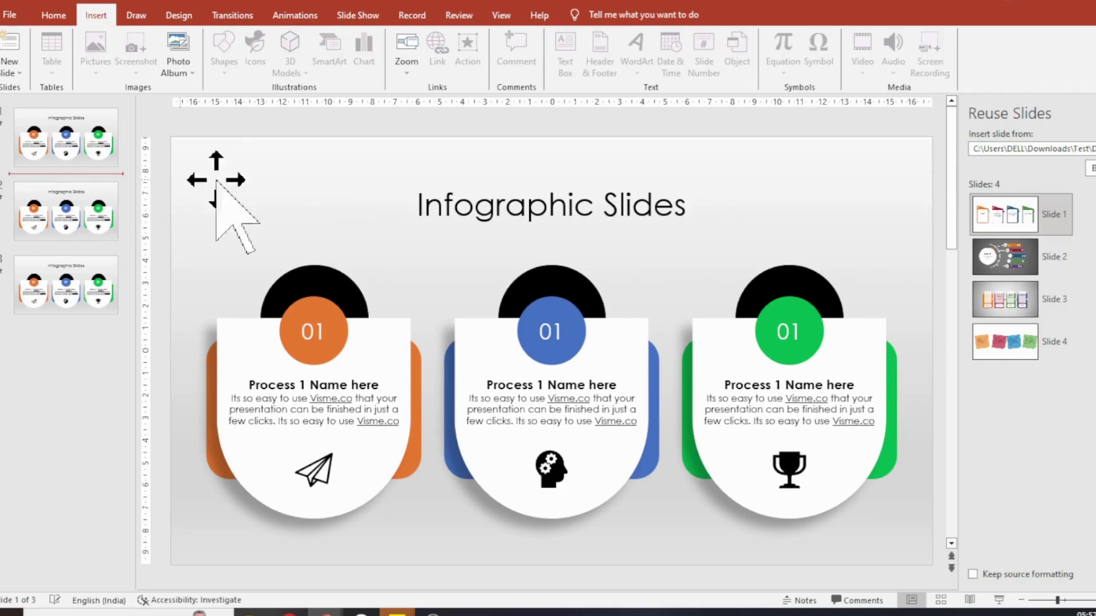
pyautogui.click(997, 216)
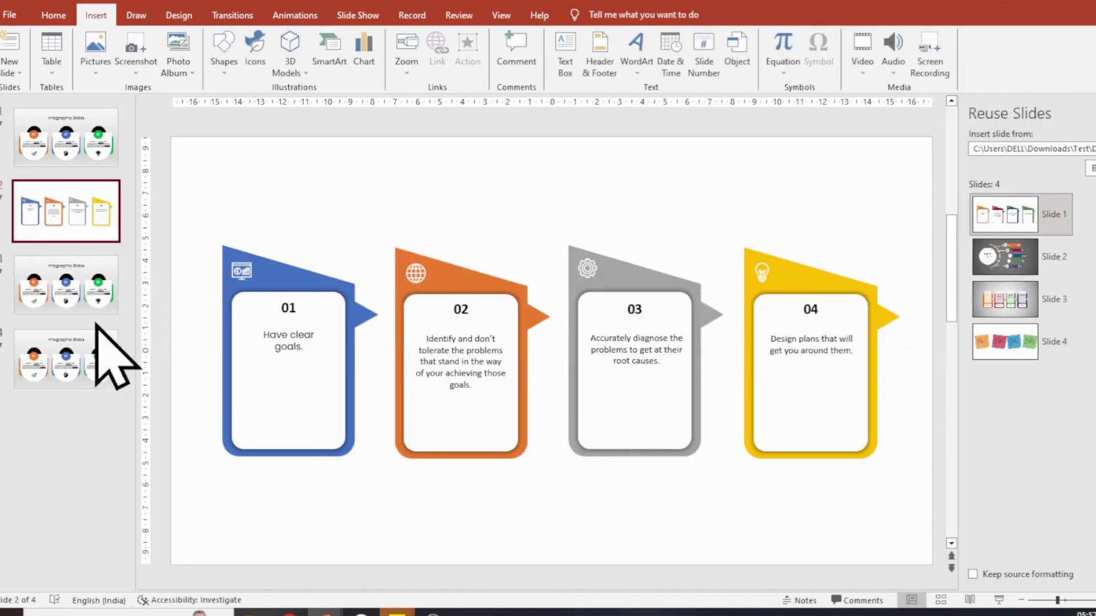
pyautogui.click(96, 324)
pyautogui.click(1019, 302)
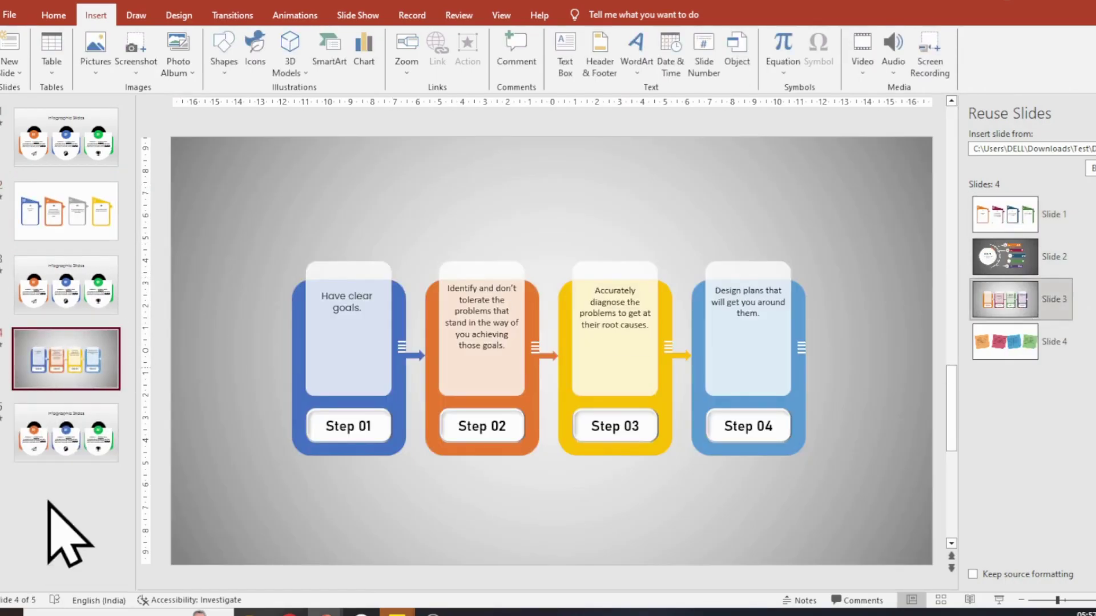
pyautogui.click(51, 473)
pyautogui.click(1024, 359)
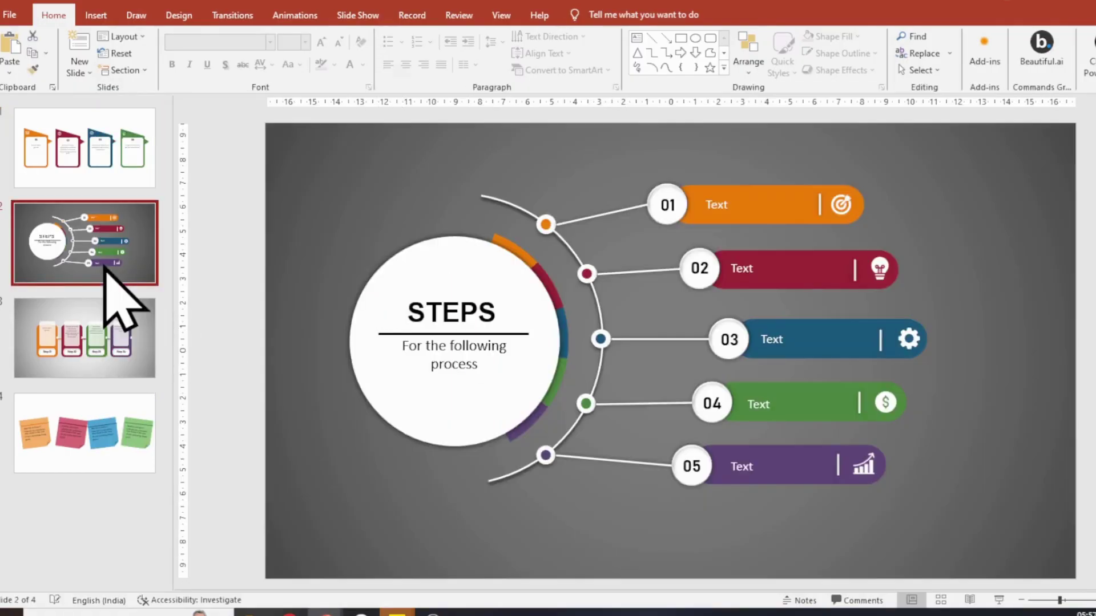
# Copy the four process cards slide and paste it as slide 2
pyautogui.click(110, 163)
pyautogui.rightClick(110, 160)
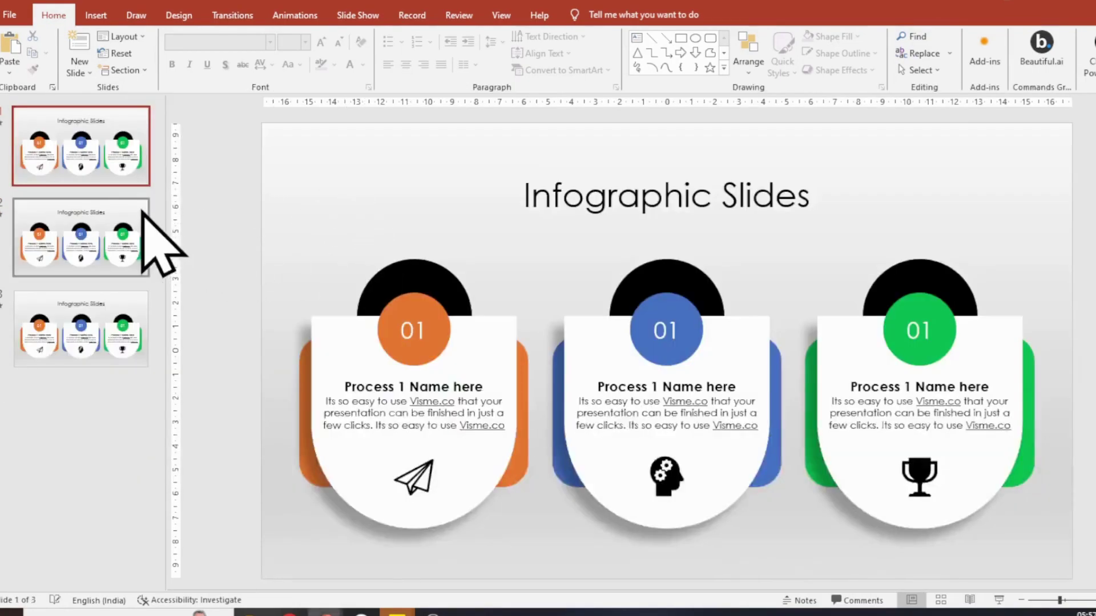
pyautogui.hotkey('ctrl', 'v')
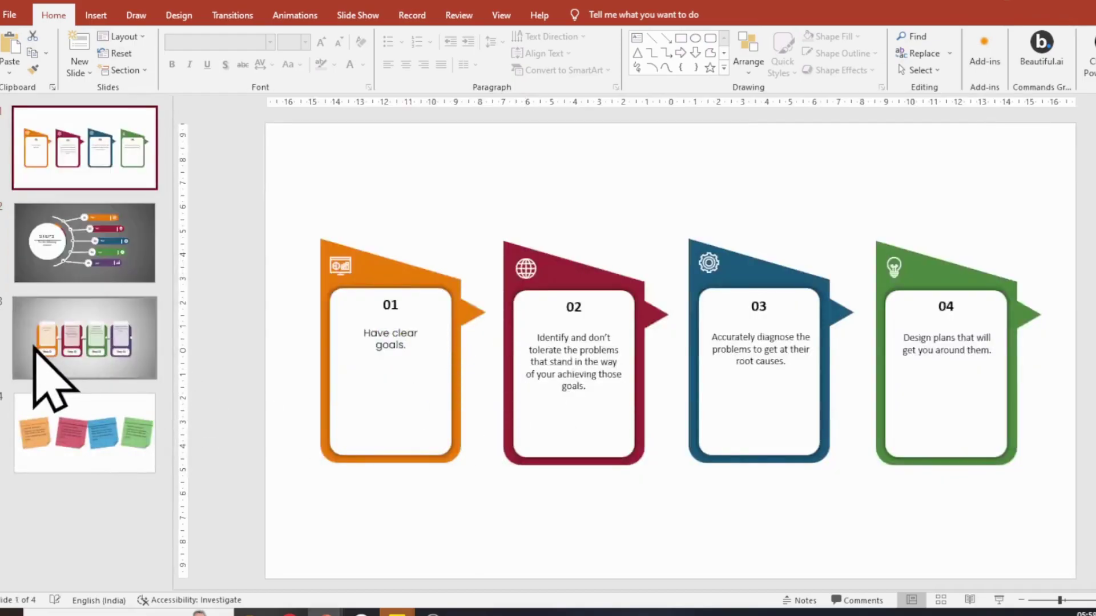
# Copy the step cards slide and paste it as slide 4
pyautogui.click(77, 364)
pyautogui.moveTo(152, 319); pyautogui.dragTo(483, 396)
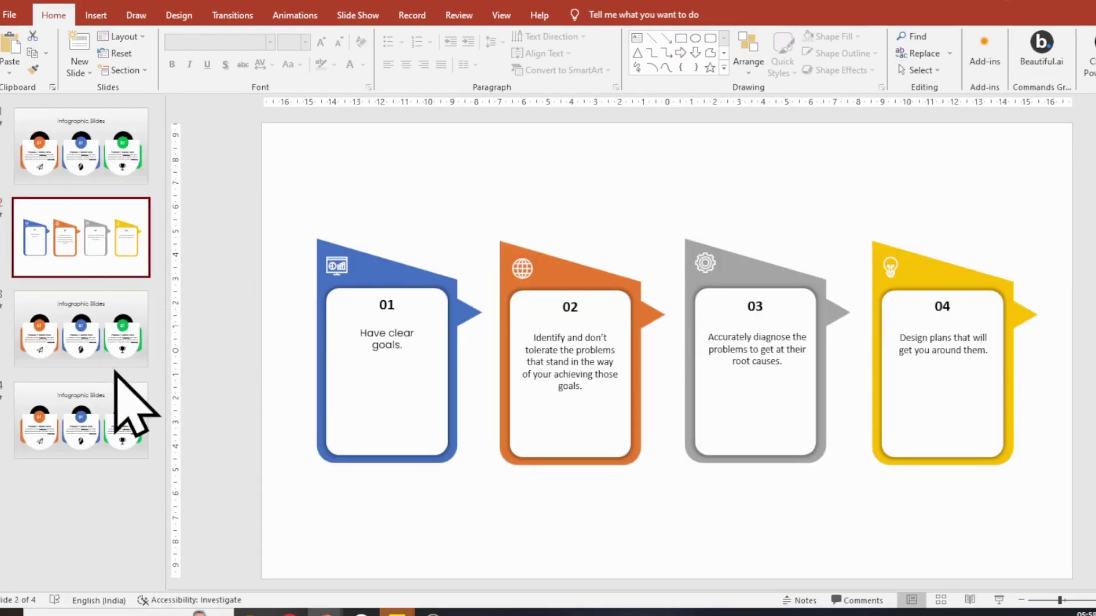
pyautogui.click(141, 411)
pyautogui.hotkey('ctrl', 'v')
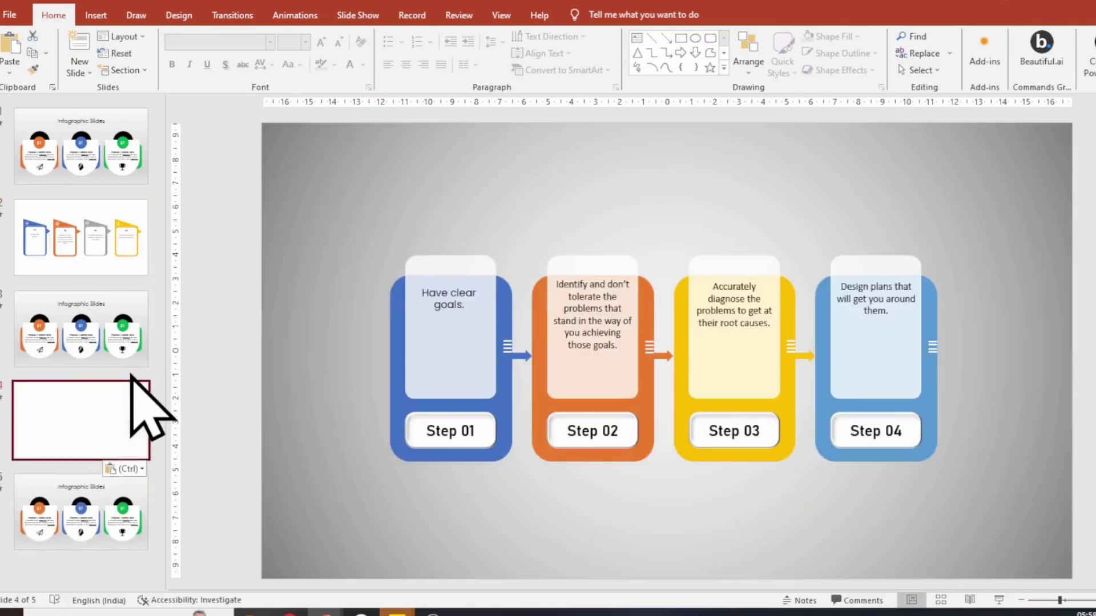